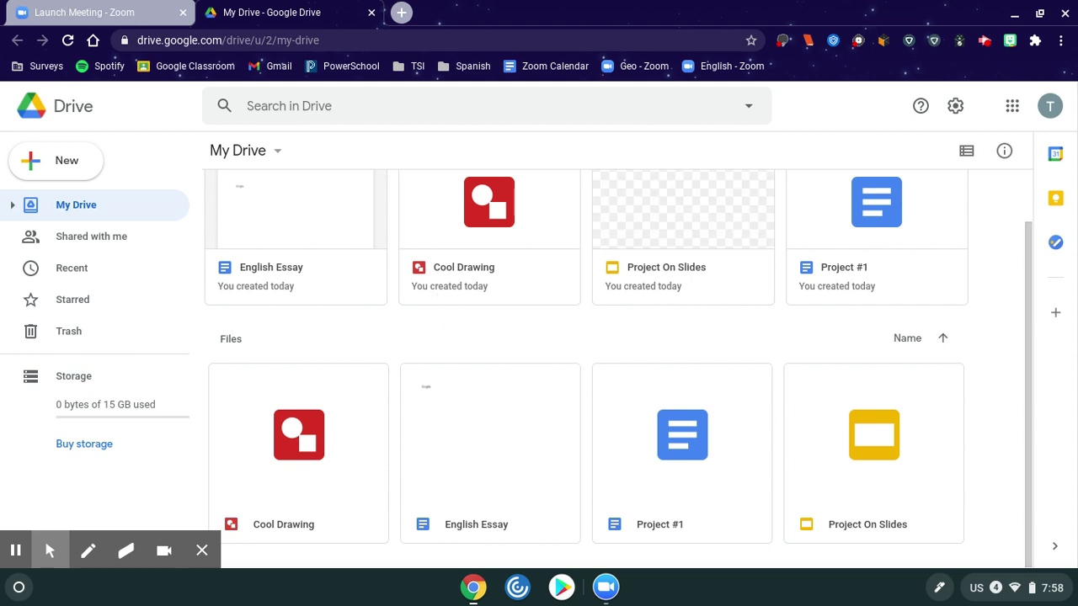
Create a new folder in My Drive named School Assignments, correcting the misspelled word with the spelling suggestion
{"action": "left_click", "coordinate": [34, 164]}
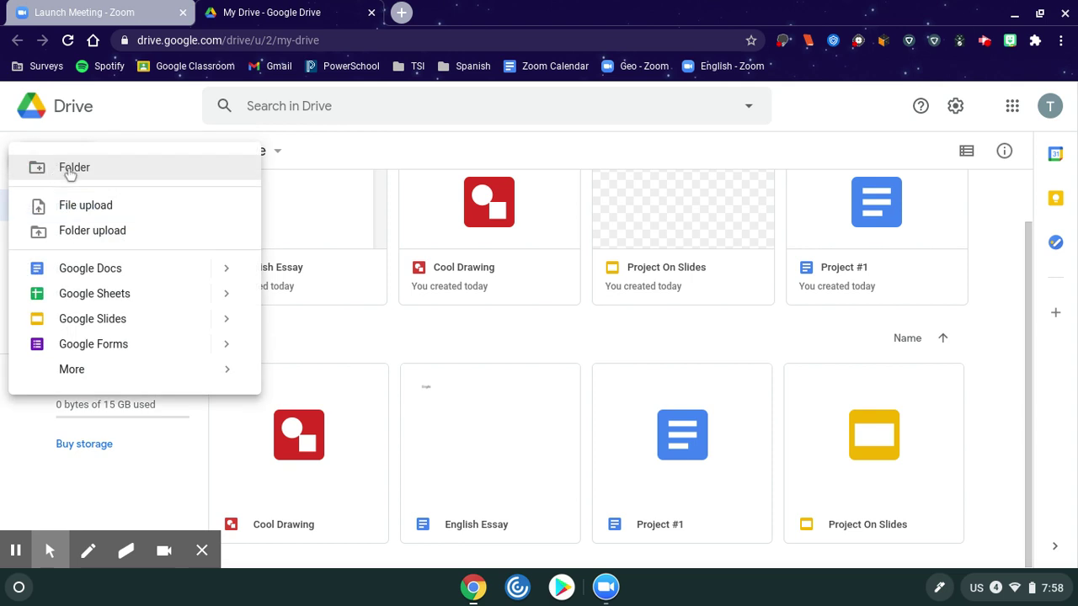
{"action": "left_click", "coordinate": [72, 171]}
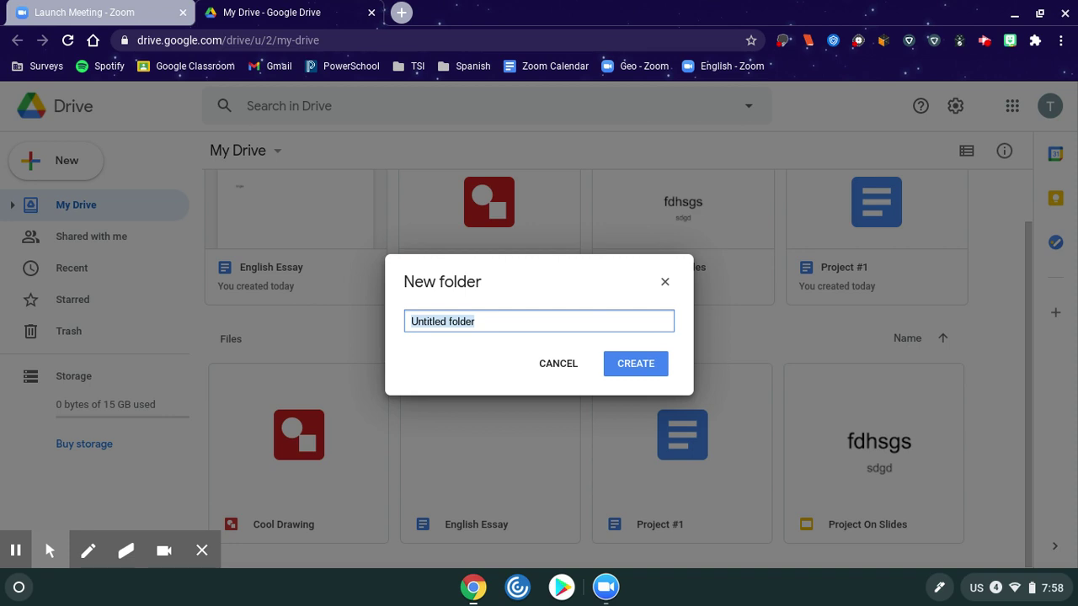
{"action": "type", "text": "School "}
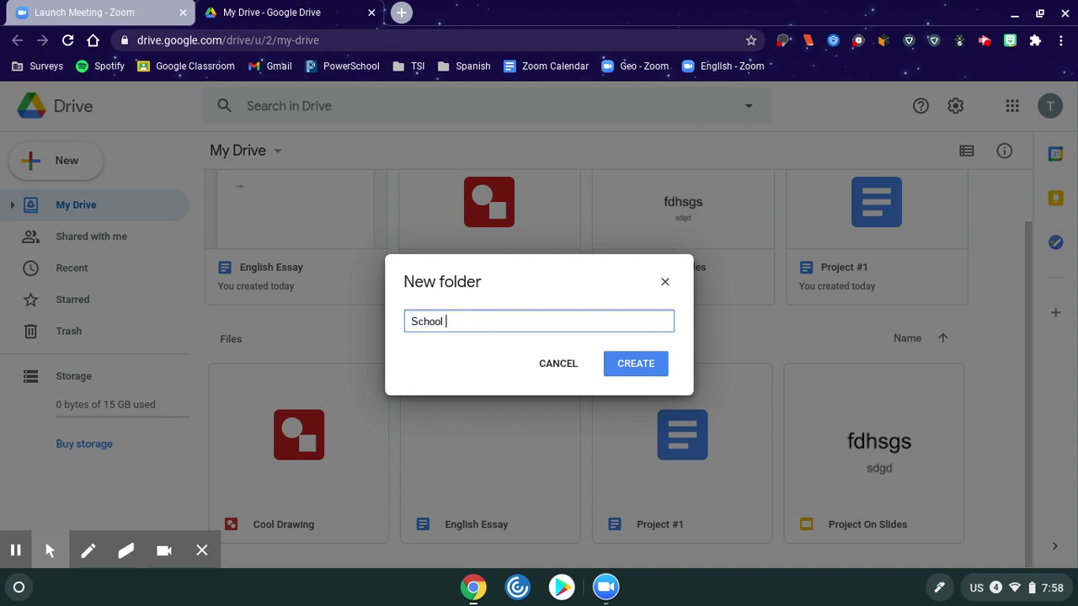
{"action": "type", "text": "Assinments"}
{"action": "right_click", "coordinate": [474, 324]}
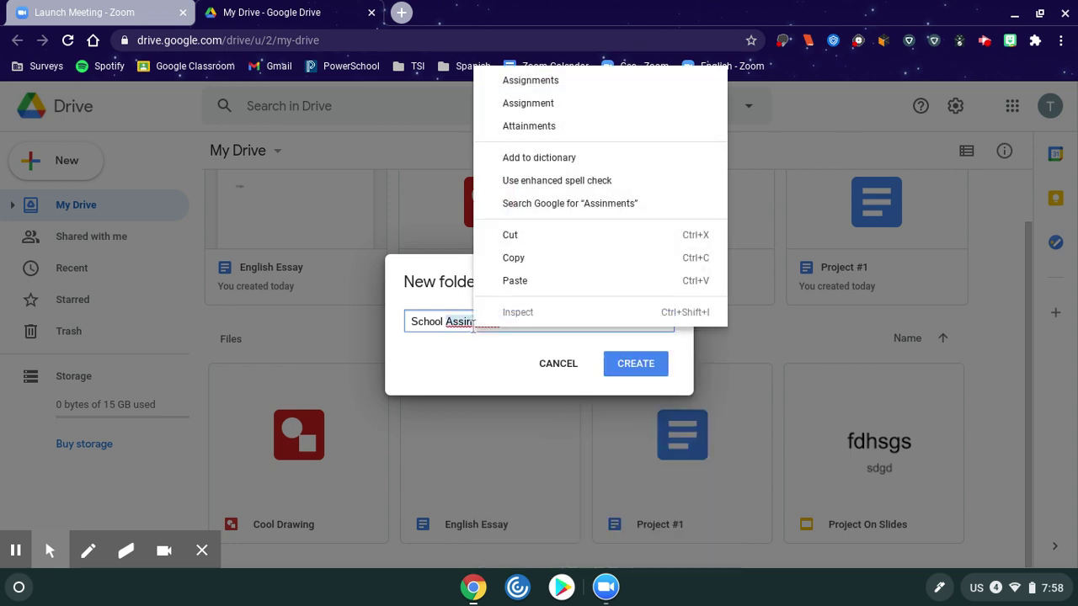
{"action": "left_click", "coordinate": [531, 85]}
{"action": "left_click", "coordinate": [652, 373]}
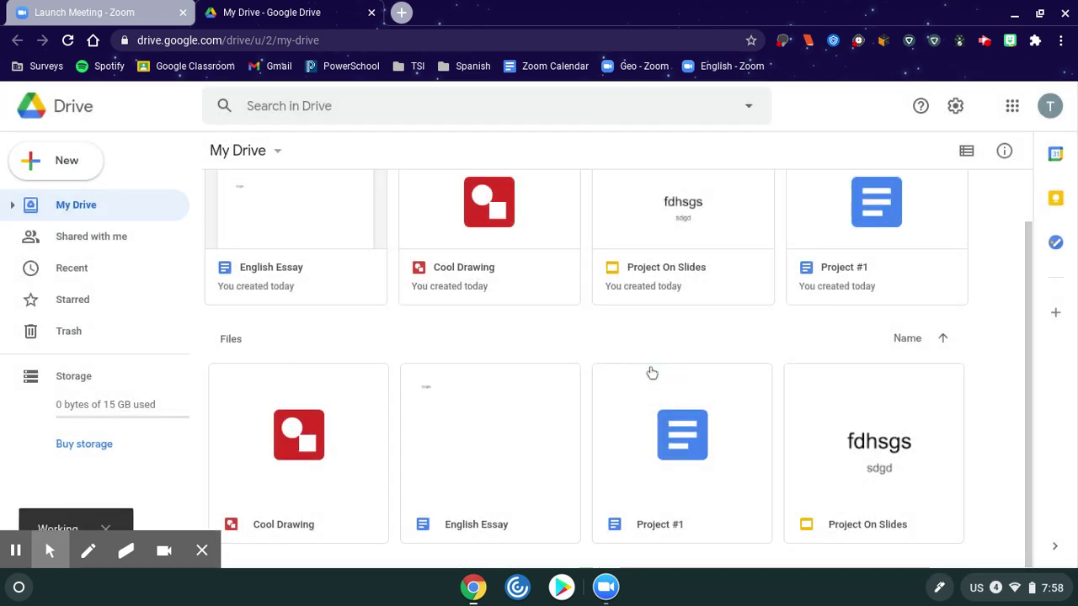
{"action": "left_click", "coordinate": [514, 315]}
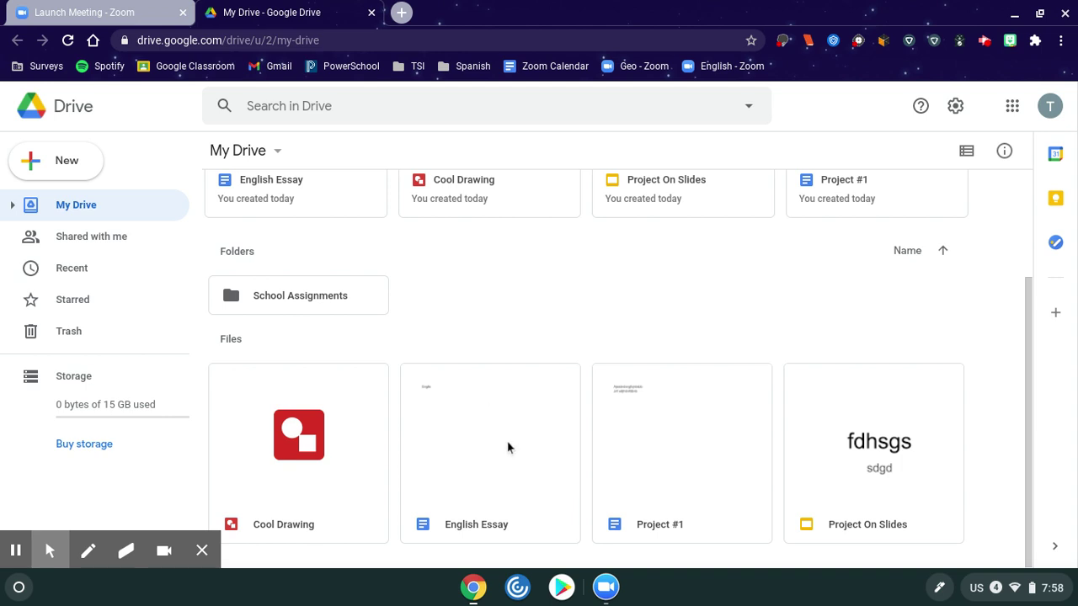
Move the English Essay, Project #1 and Project On Slides files into the School Assignments folder
{"action": "left_click_drag", "start_coordinate": [509, 446], "coordinate": [326, 300]}
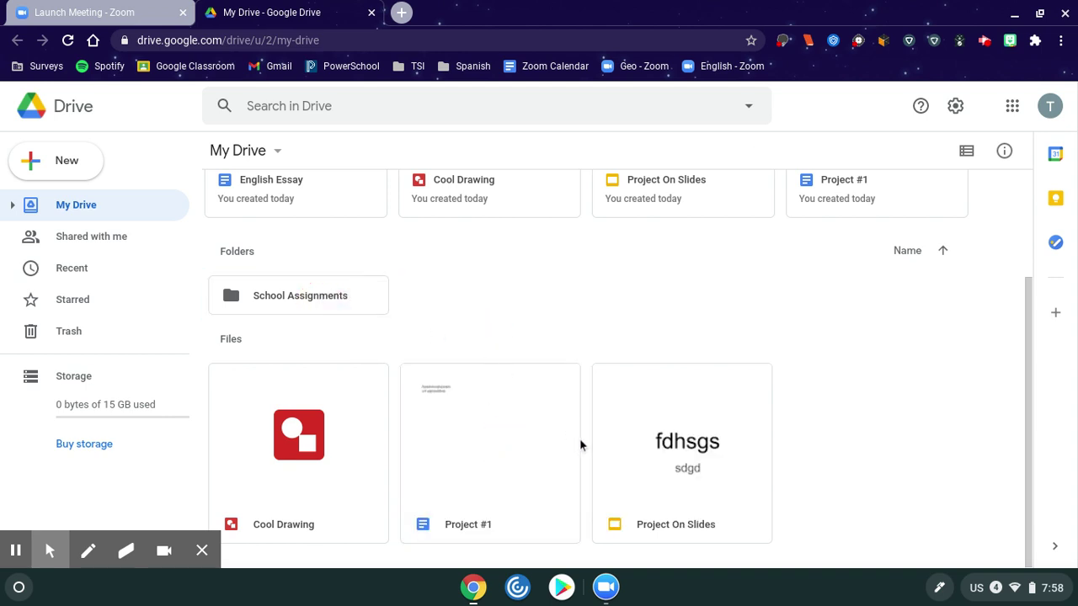
{"action": "left_click_drag", "start_coordinate": [559, 442], "coordinate": [373, 301]}
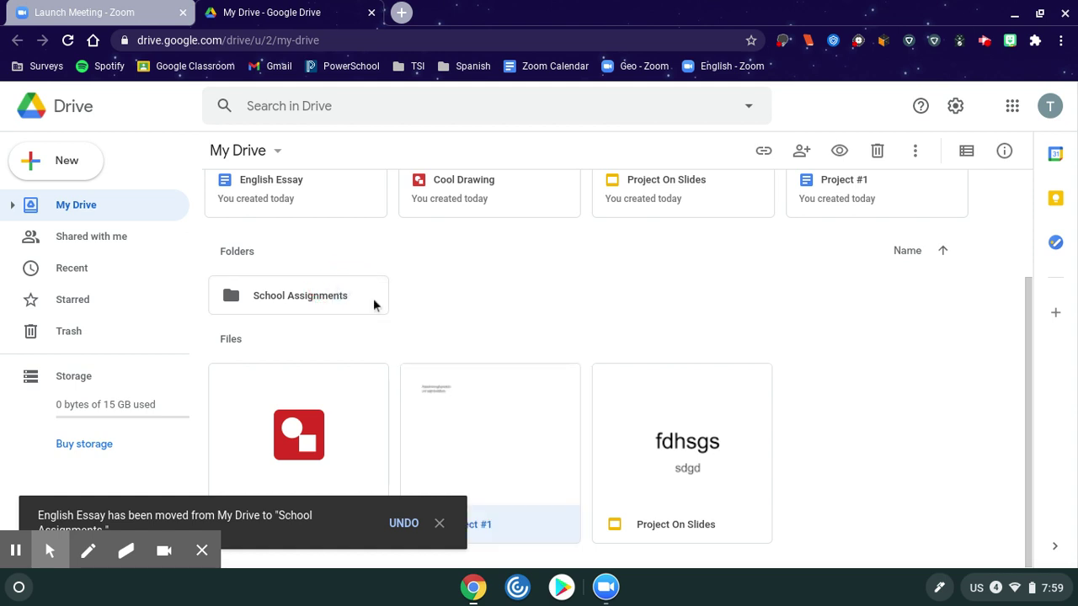
{"action": "left_click_drag", "start_coordinate": [555, 476], "coordinate": [372, 306]}
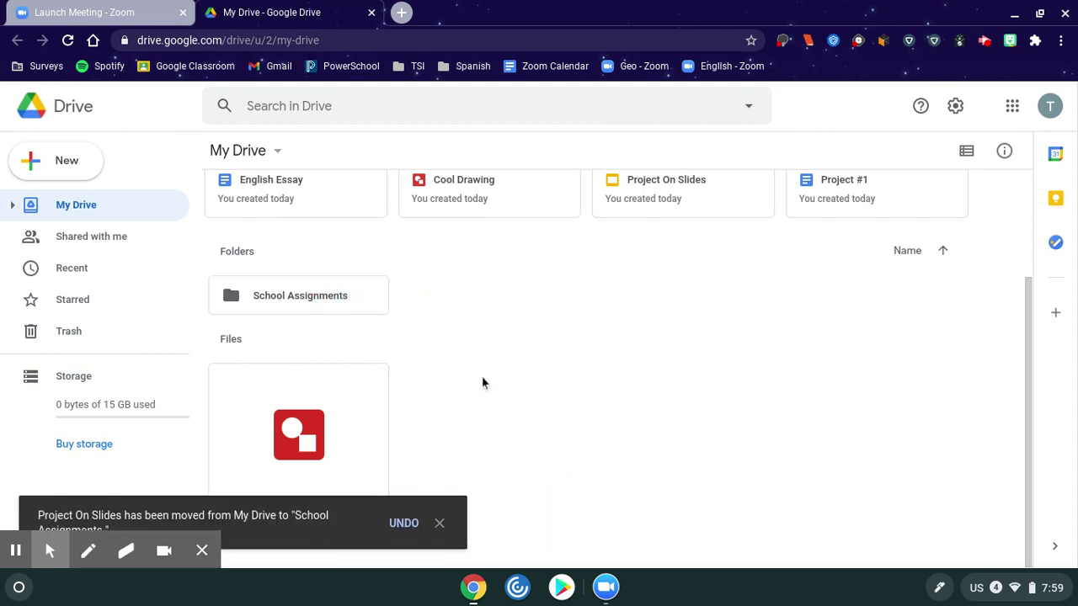
Create a folder named At Home in My Drive and move the Cool Drawing file into it
{"action": "right_click", "coordinate": [465, 309]}
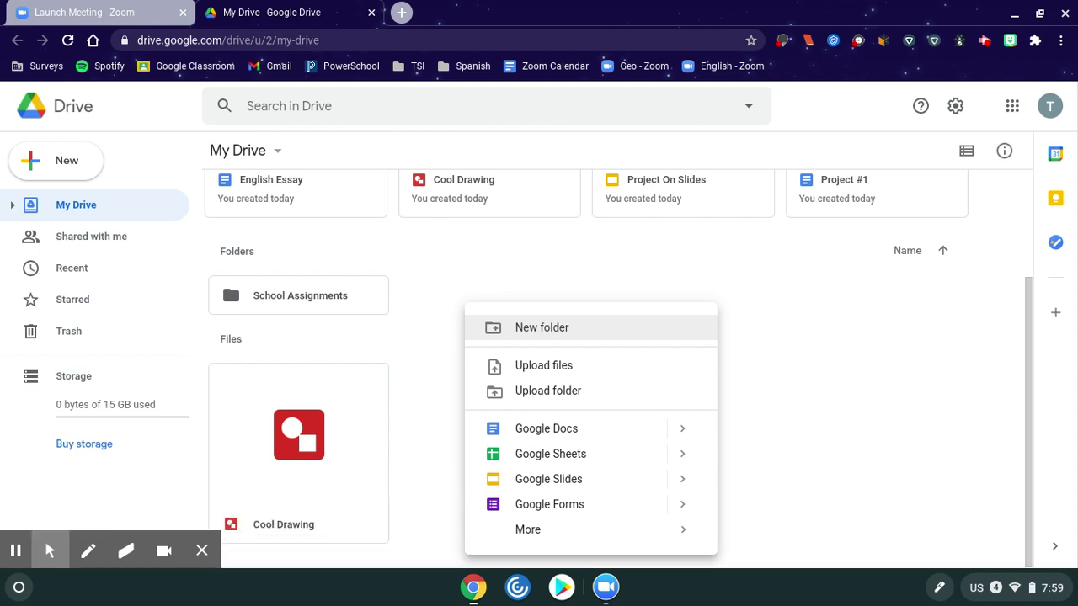
{"action": "left_click", "coordinate": [496, 328]}
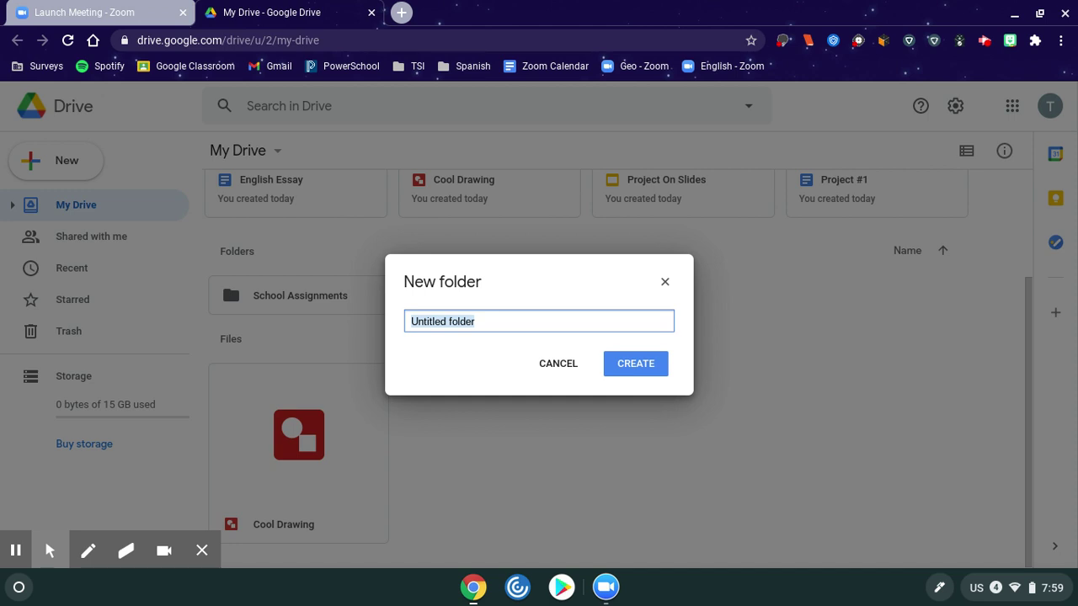
{"action": "type", "text": "At ho"}
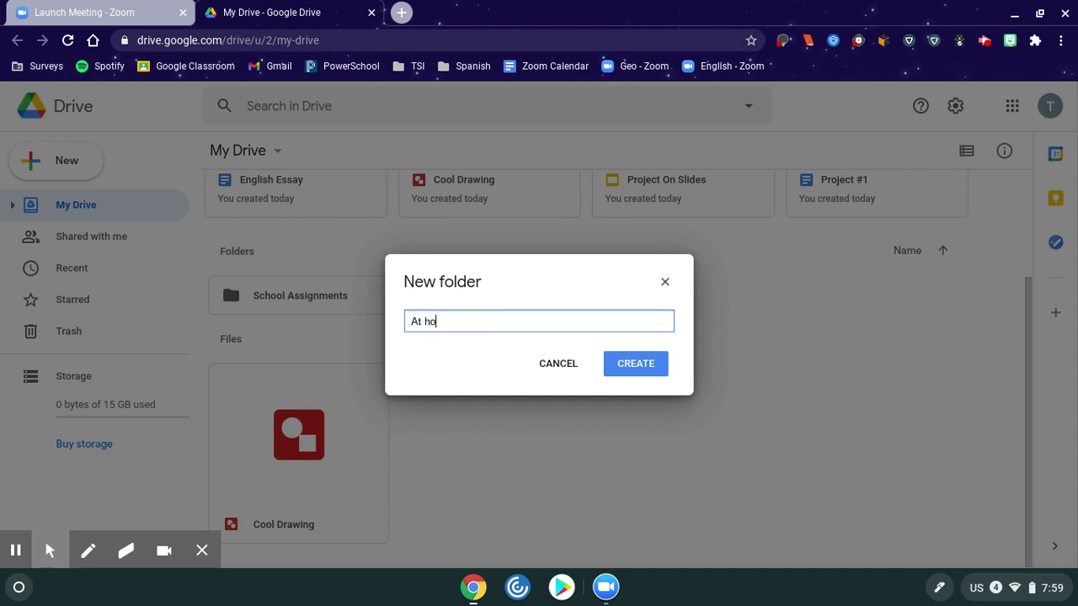
{"action": "key", "text": "BackSpace"}
{"action": "key", "text": "BackSpace"}
{"action": "type", "text": "Home"}
{"action": "key", "text": "Return"}
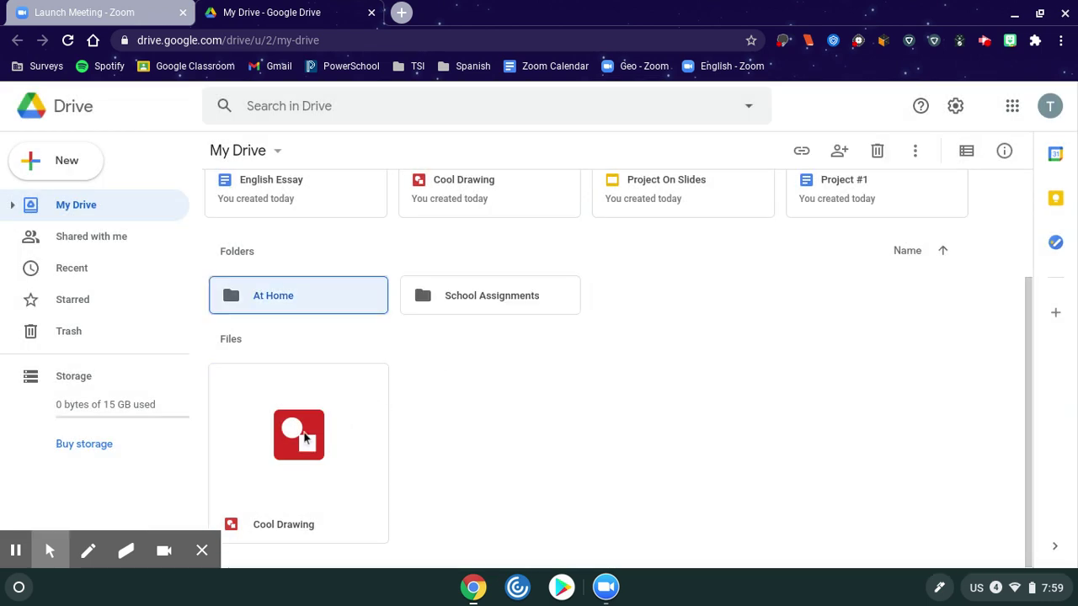
{"action": "left_click", "coordinate": [297, 421]}
{"action": "mouse_move", "coordinate": [297, 421]}
{"action": "left_mouse_down"}
{"action": "mouse_move", "coordinate": [281, 392]}
{"action": "mouse_move", "coordinate": [281, 296]}
{"action": "left_mouse_up"}
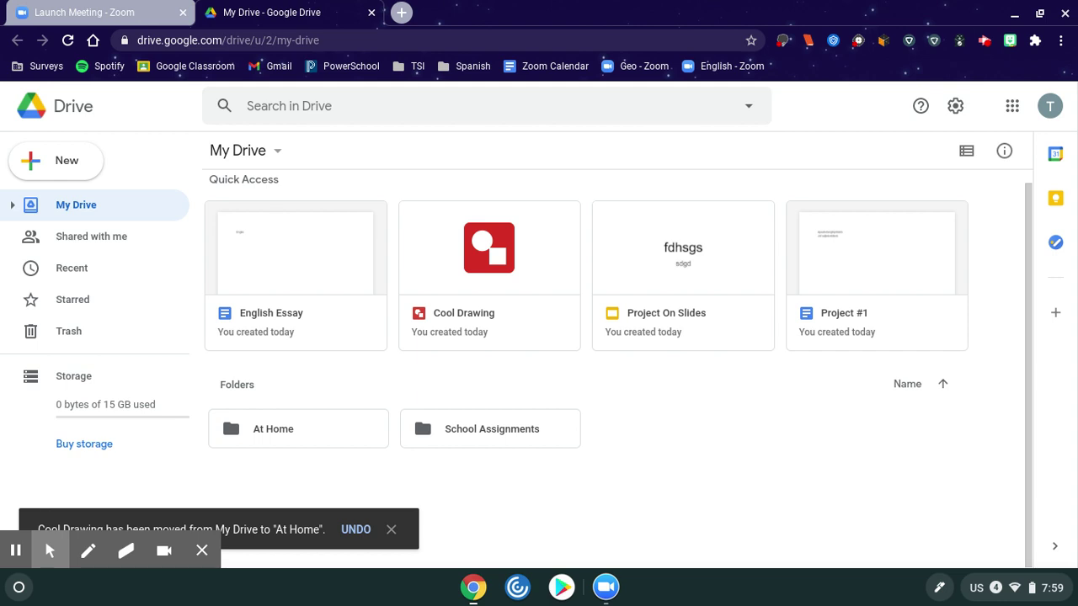
Open the School Assignments folder and create a subfolder named English inside it
{"action": "double_click", "coordinate": [531, 426]}
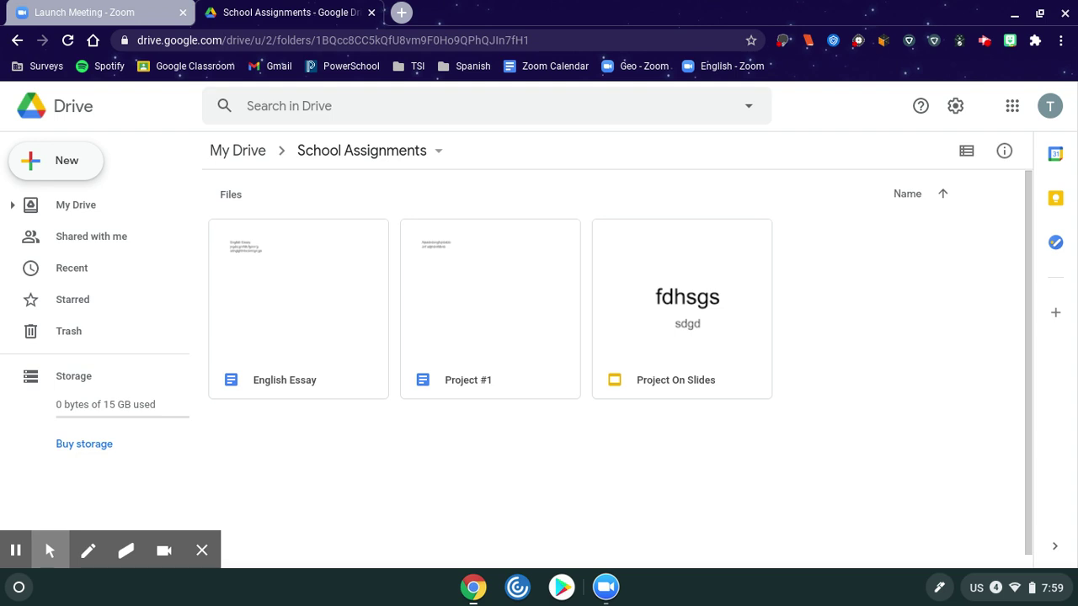
{"action": "left_click", "coordinate": [55, 160]}
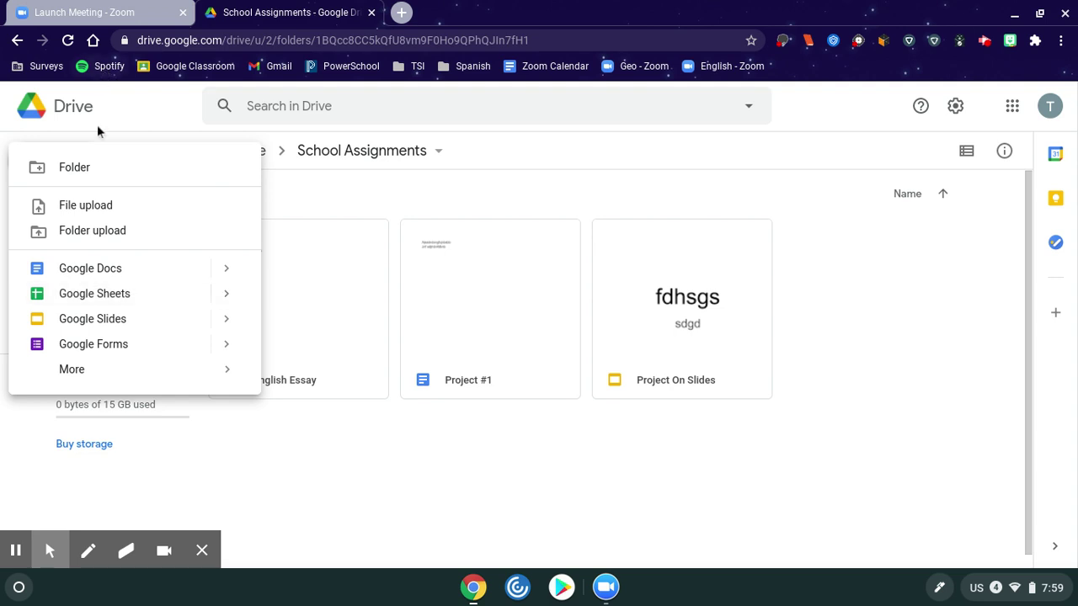
{"action": "left_click", "coordinate": [91, 172]}
{"action": "type", "text": "English"}
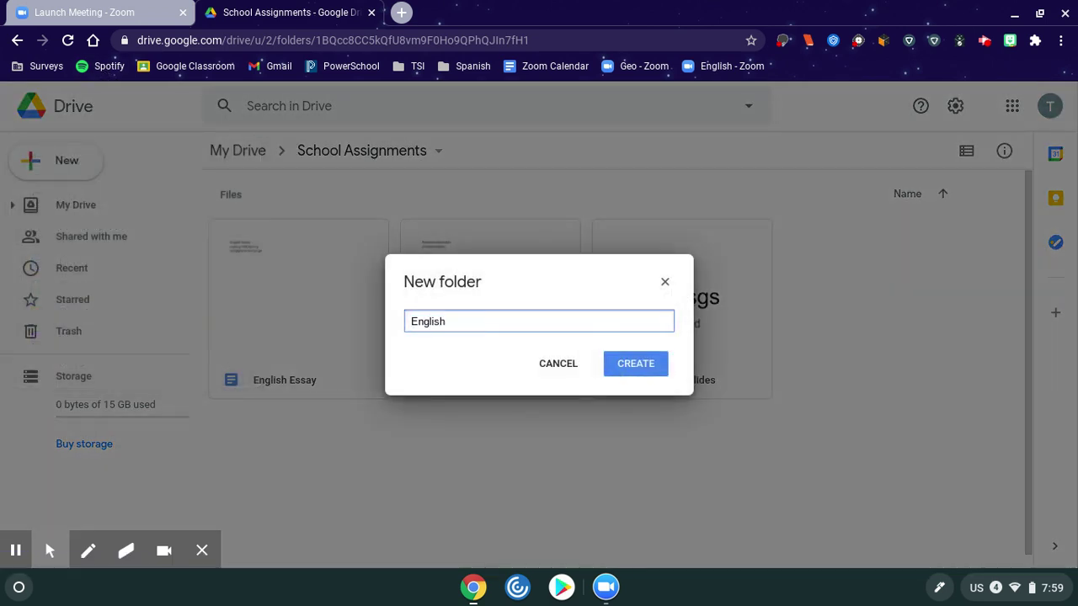
{"action": "key", "text": "Return"}
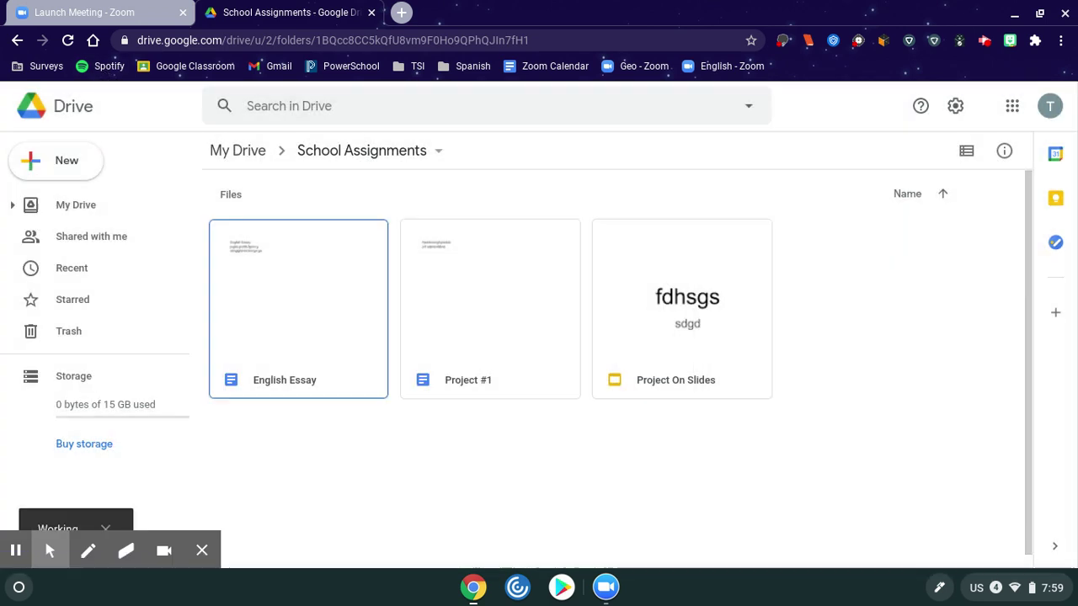
Create another subfolder named Science inside School Assignments
{"action": "left_click", "coordinate": [65, 165]}
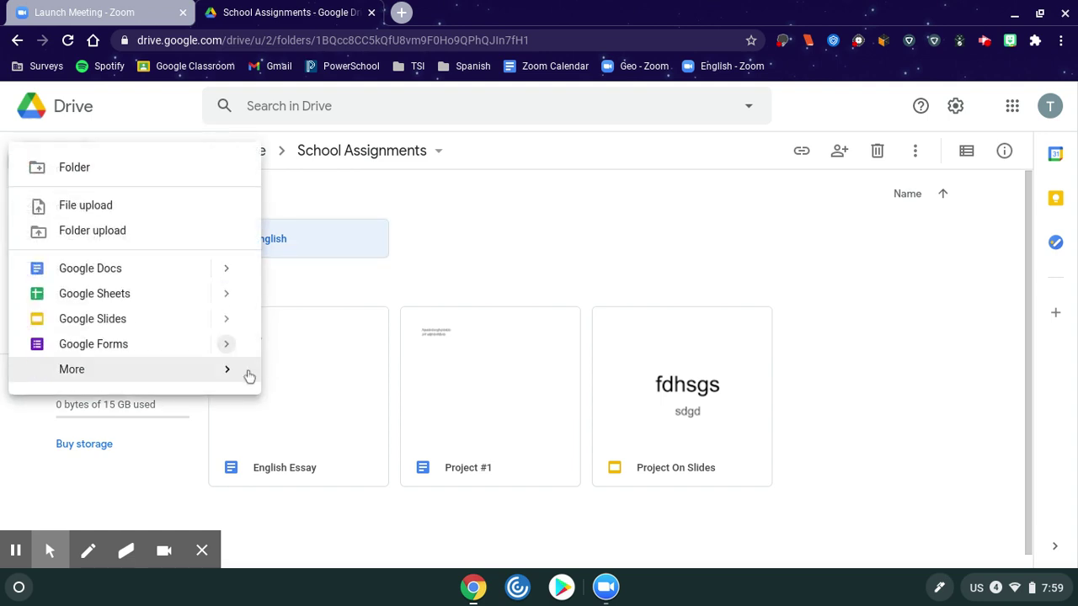
{"action": "left_click", "coordinate": [84, 160]}
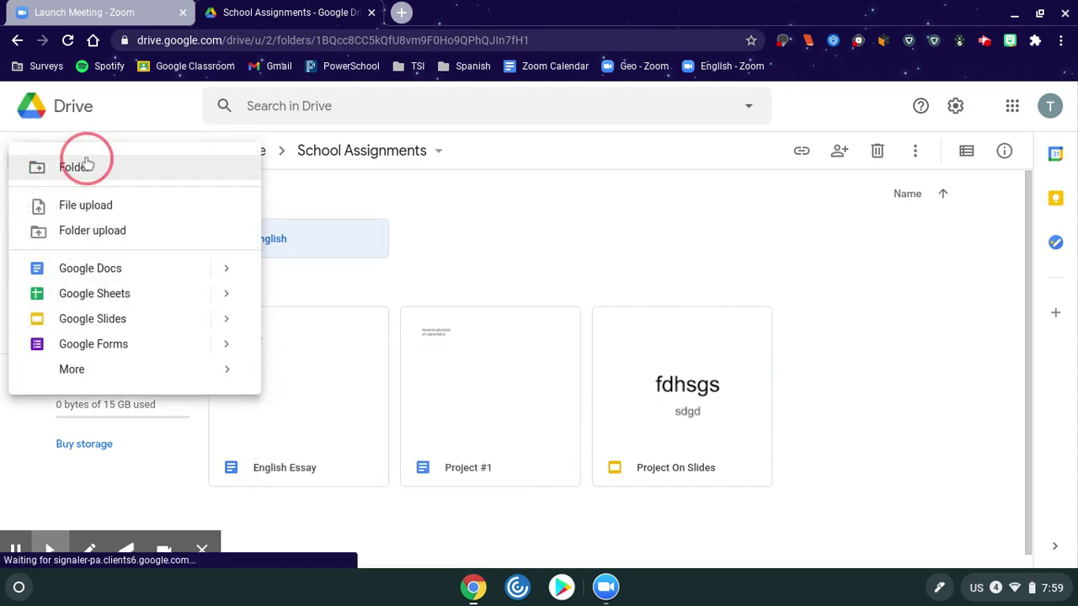
{"action": "type", "text": "Science"}
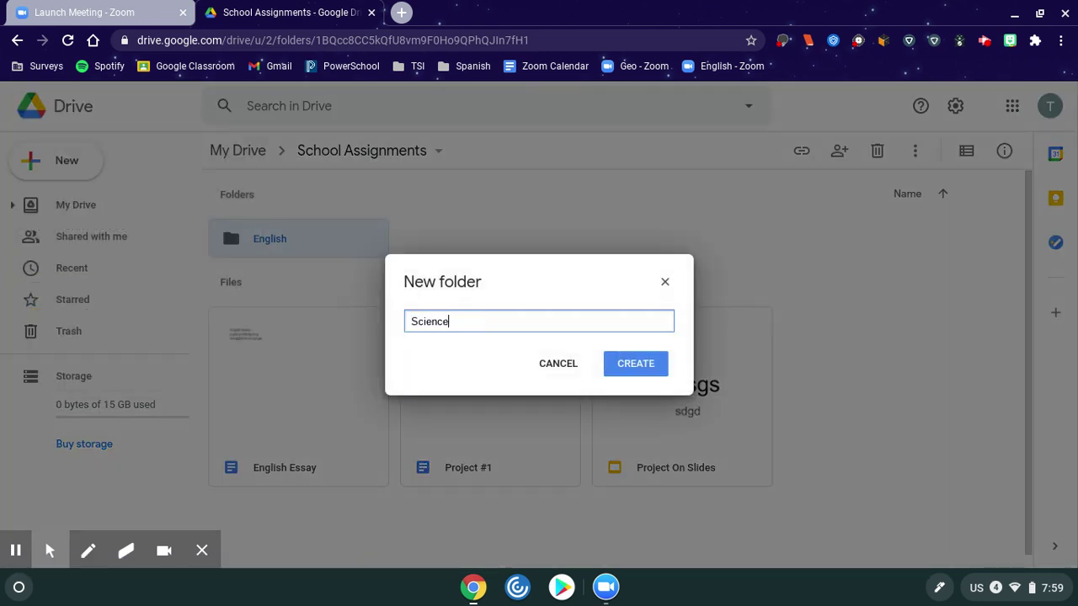
{"action": "left_click", "coordinate": [650, 372]}
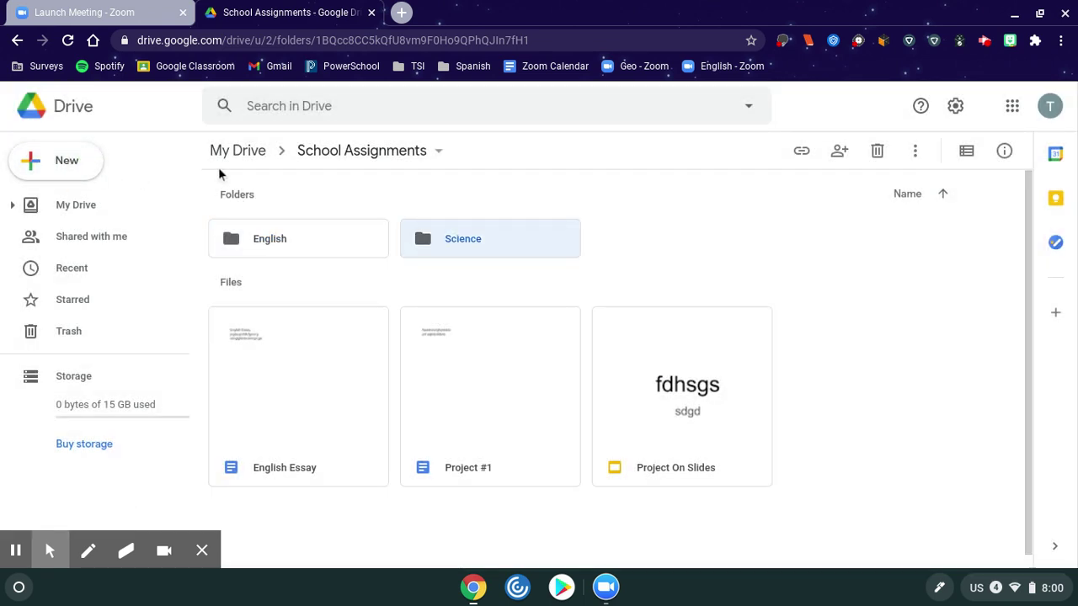
Add a subfolder named Math inside the School Assignments folder
{"action": "left_click", "coordinate": [54, 156]}
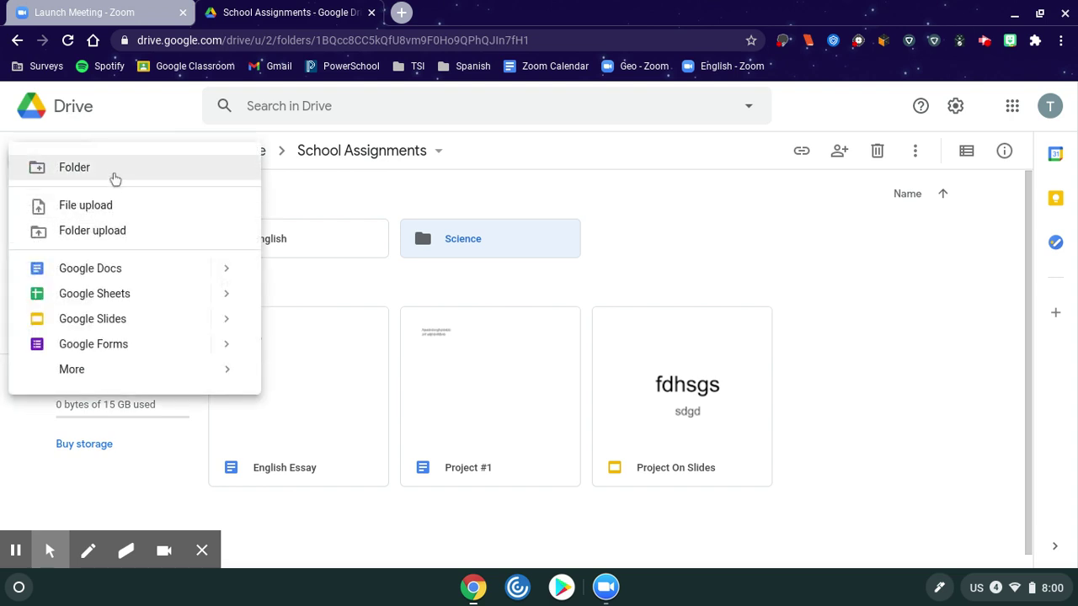
{"action": "left_click", "coordinate": [109, 169]}
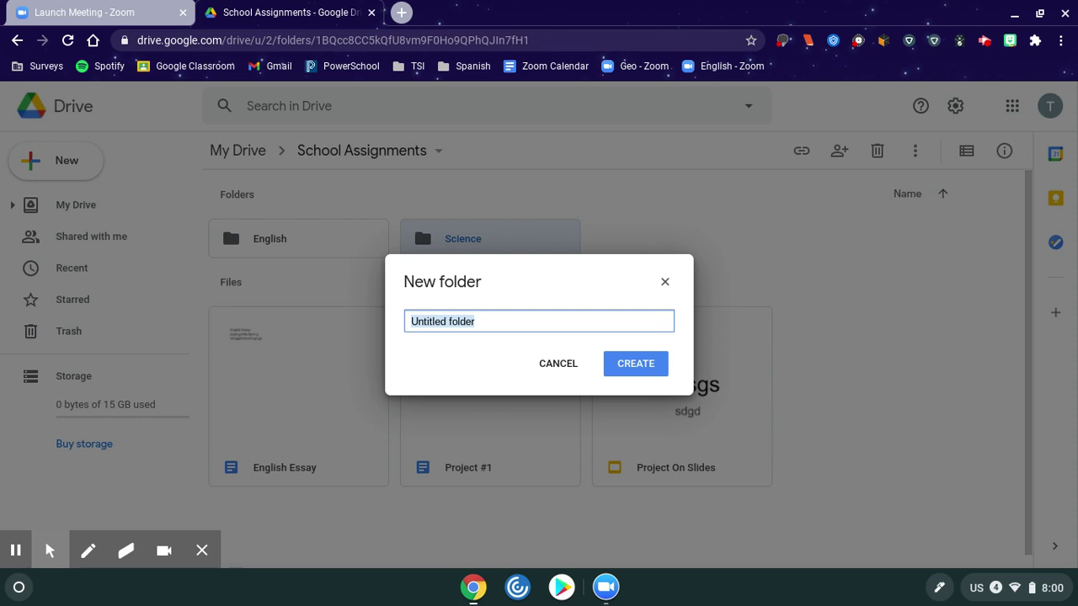
{"action": "type", "text": "Math"}
{"action": "key", "text": "Return"}
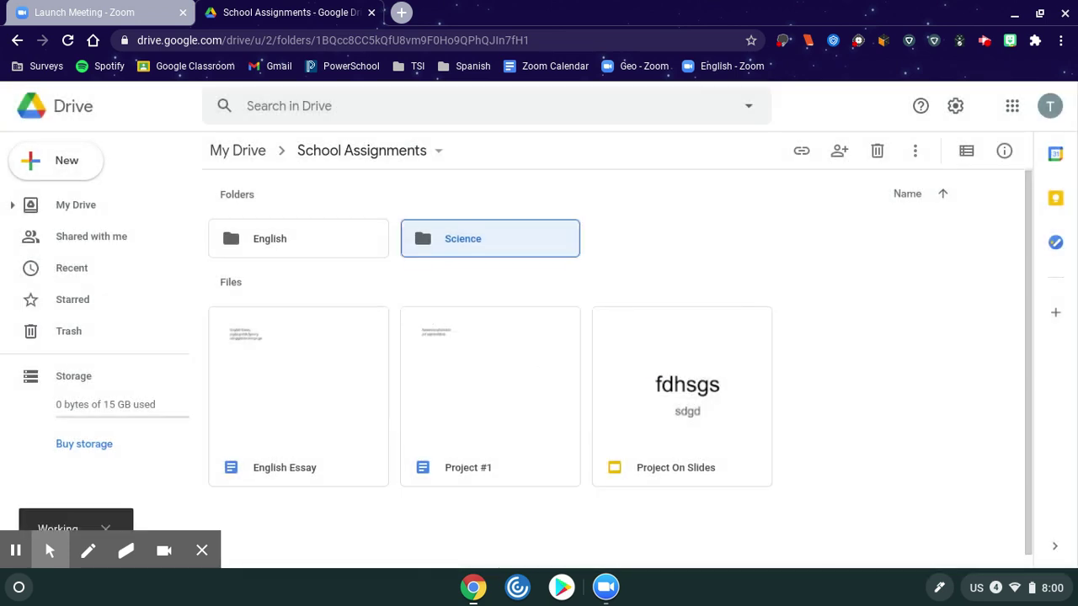
Move English Essay into the English subfolder and Project #1 into the Math subfolder
{"action": "left_click_drag", "start_coordinate": [291, 364], "coordinate": [276, 242]}
{"action": "left_click_drag", "start_coordinate": [331, 373], "coordinate": [444, 337]}
{"action": "left_click", "coordinate": [332, 377]}
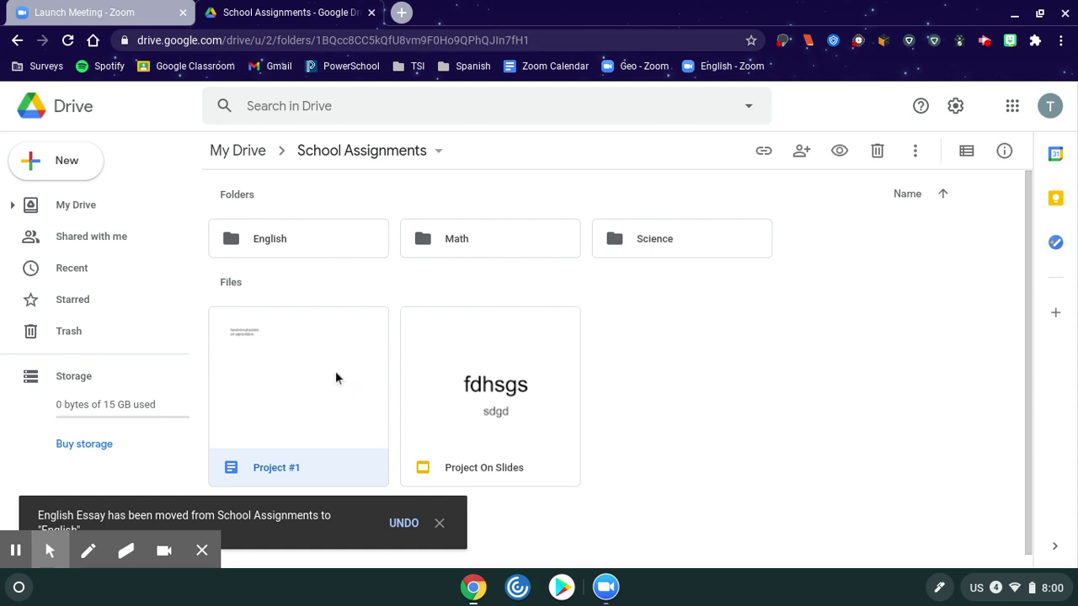
{"action": "left_click_drag", "start_coordinate": [412, 379], "coordinate": [689, 251]}
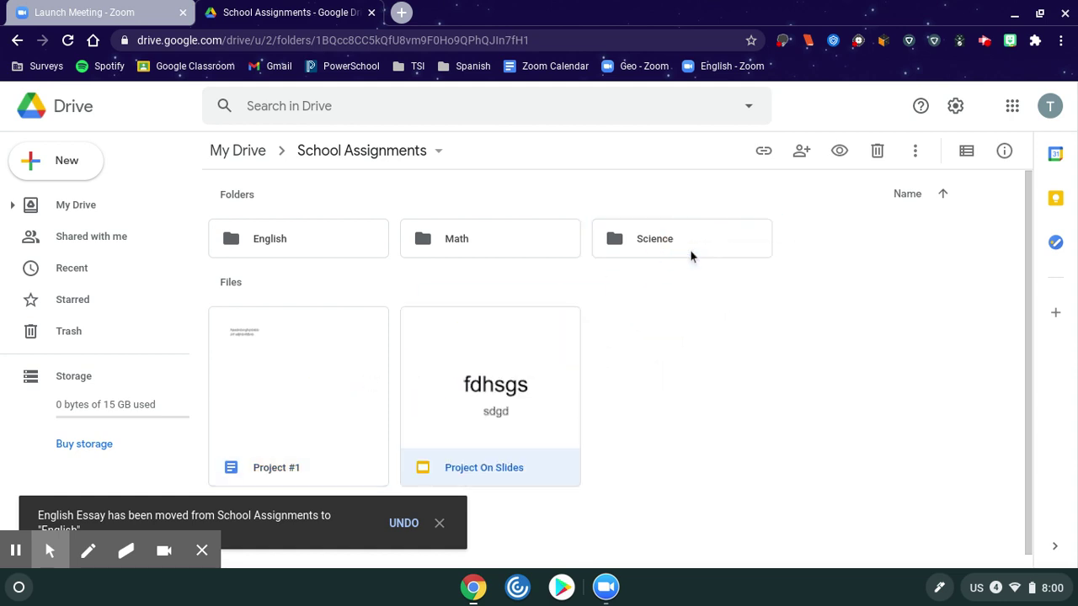
{"action": "left_click", "coordinate": [716, 302]}
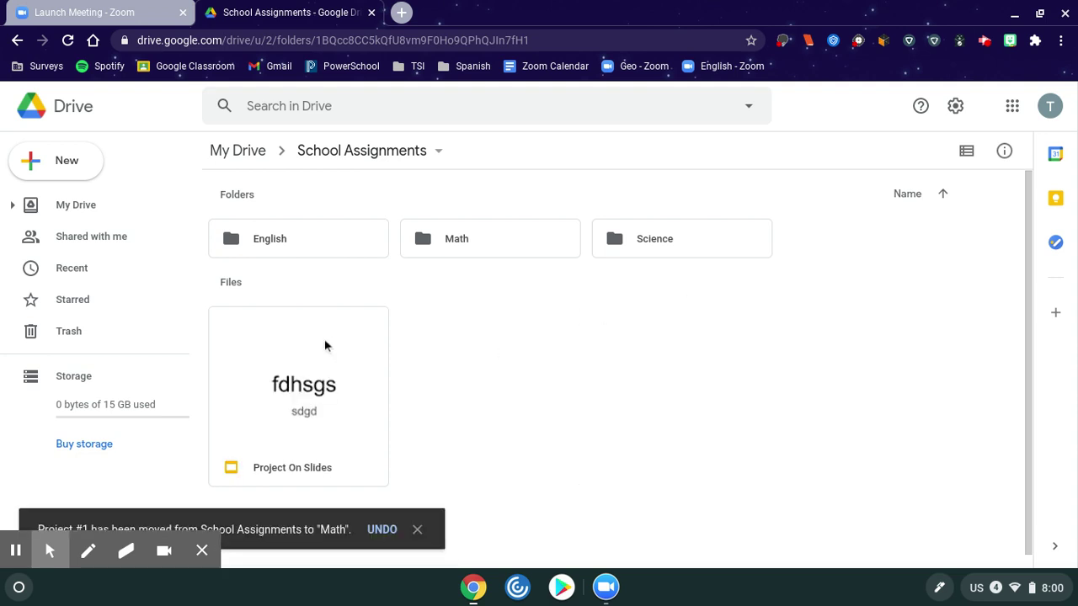
Try to move the Project On Slides file into the Science subfolder
{"action": "left_click_drag", "start_coordinate": [333, 345], "coordinate": [687, 247]}
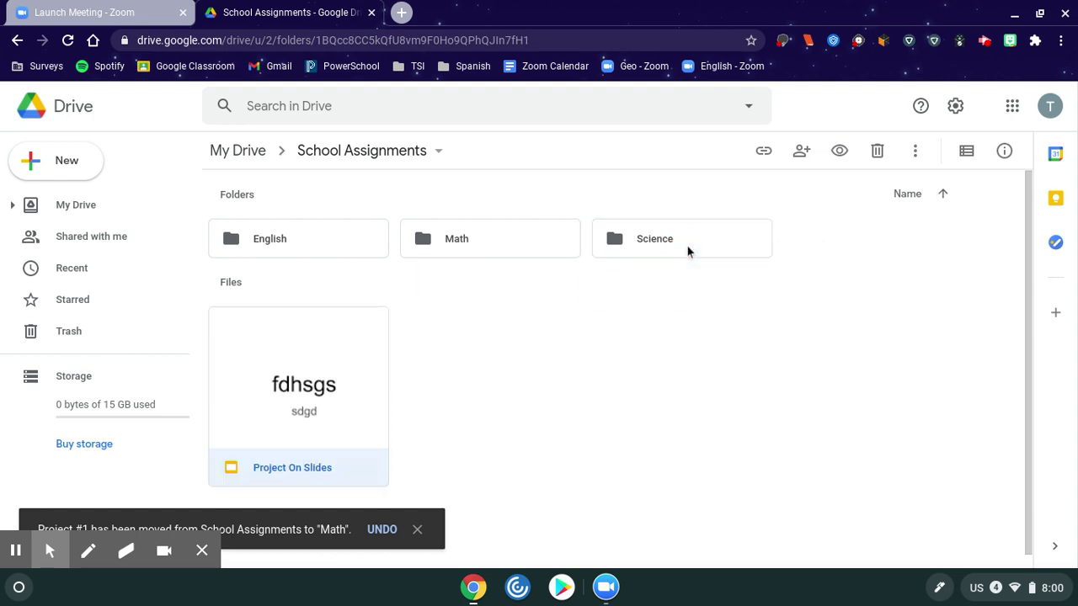
{"action": "left_click", "coordinate": [677, 290]}
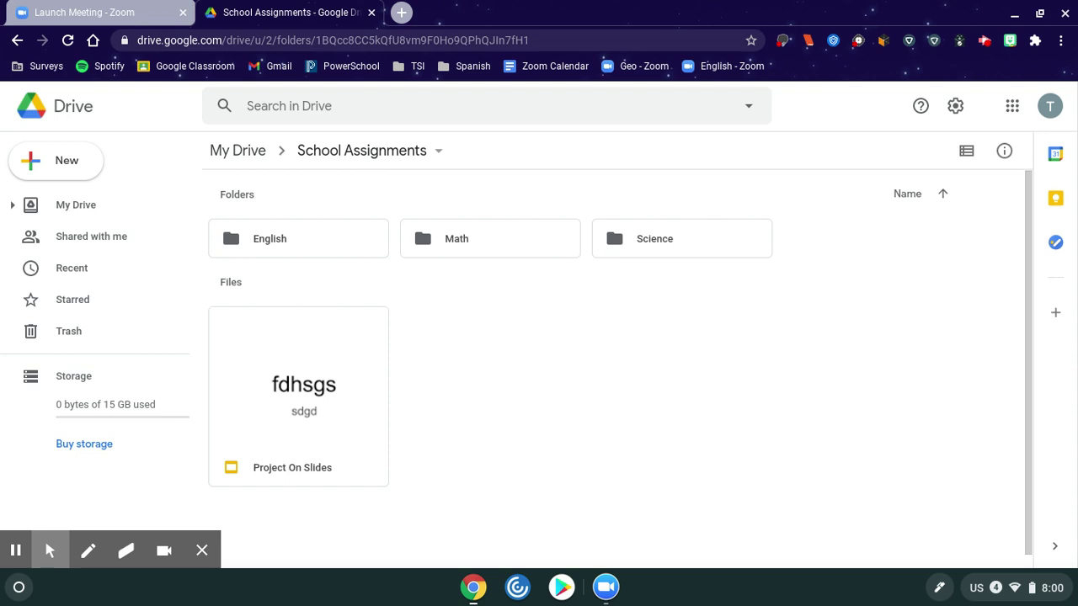
Select the English subfolder, return to My Drive and select the School Assignments folder
{"action": "left_click", "coordinate": [268, 242]}
{"action": "left_click", "coordinate": [265, 242]}
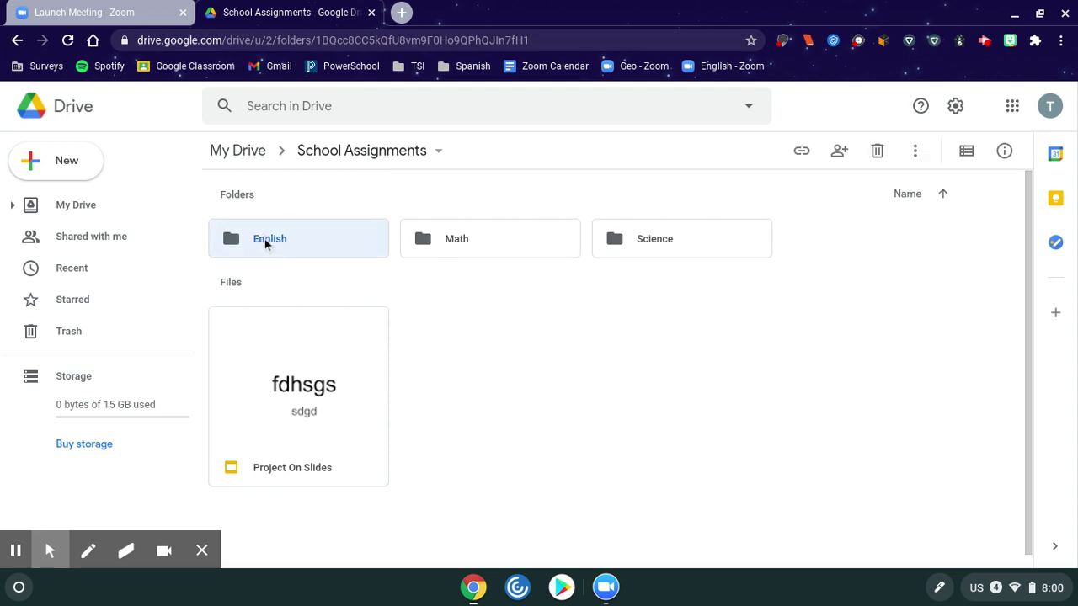
{"action": "left_click", "coordinate": [227, 154]}
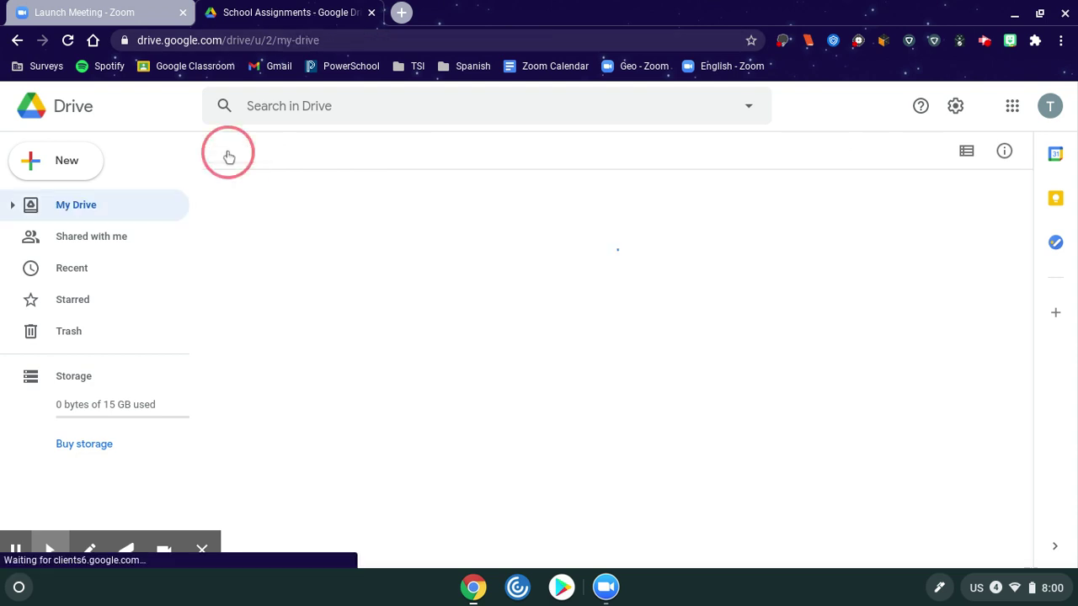
{"action": "left_click", "coordinate": [449, 464]}
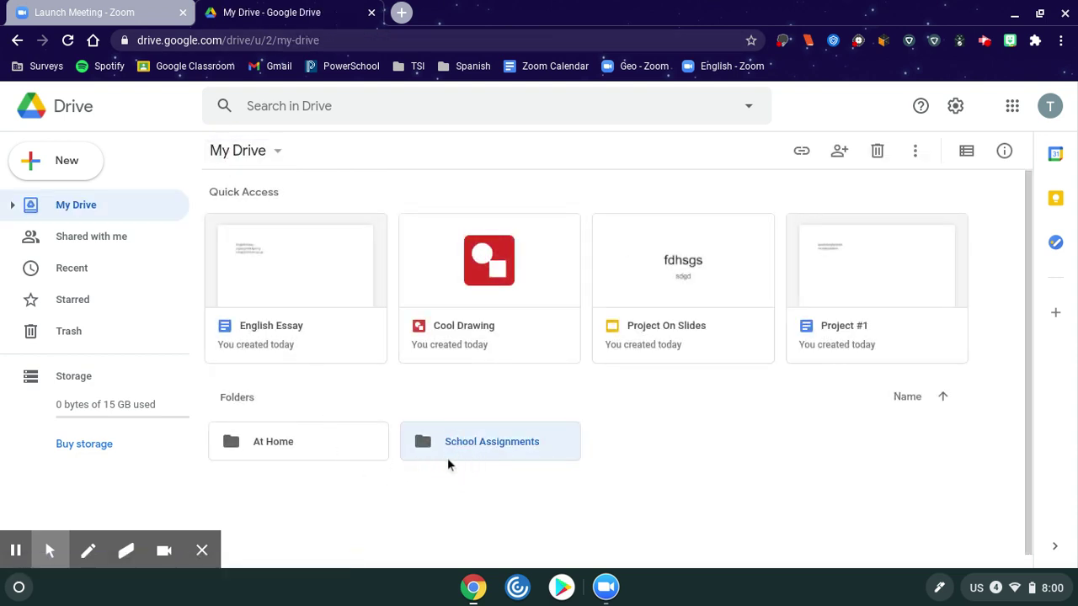
{"action": "key", "text": "Return"}
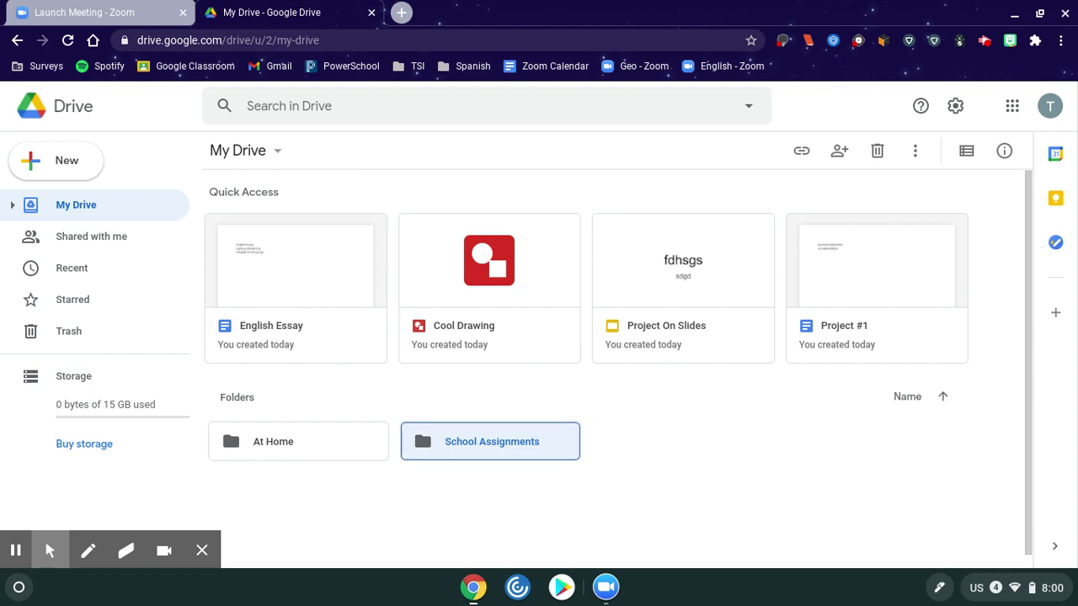
{"action": "left_click", "coordinate": [463, 444]}
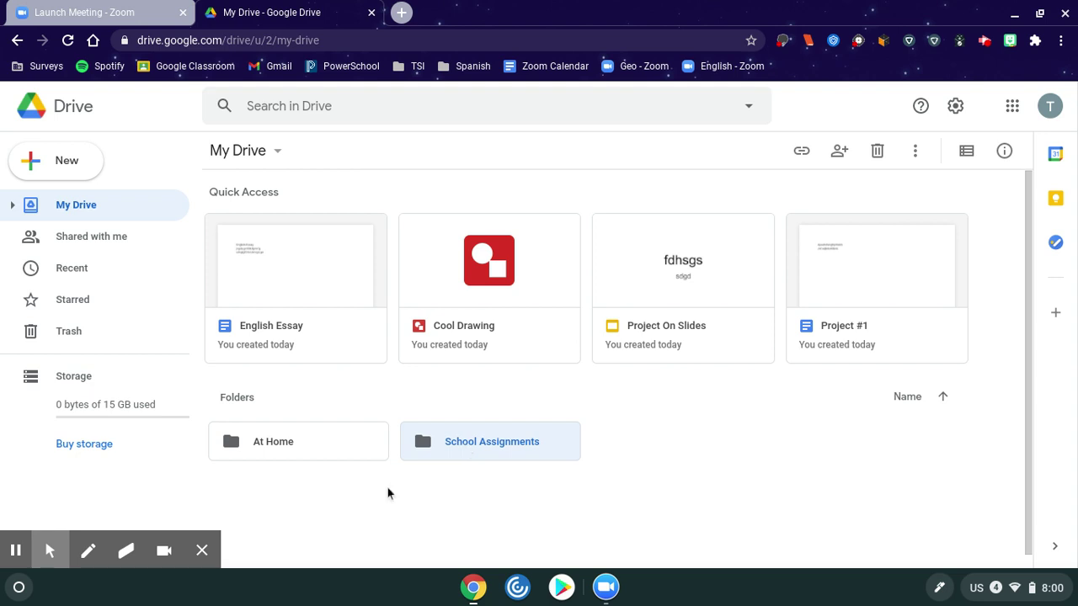
Open the English subfolder inside School Assignments to check its contents, and return to My Drive
{"action": "left_click", "coordinate": [50, 549]}
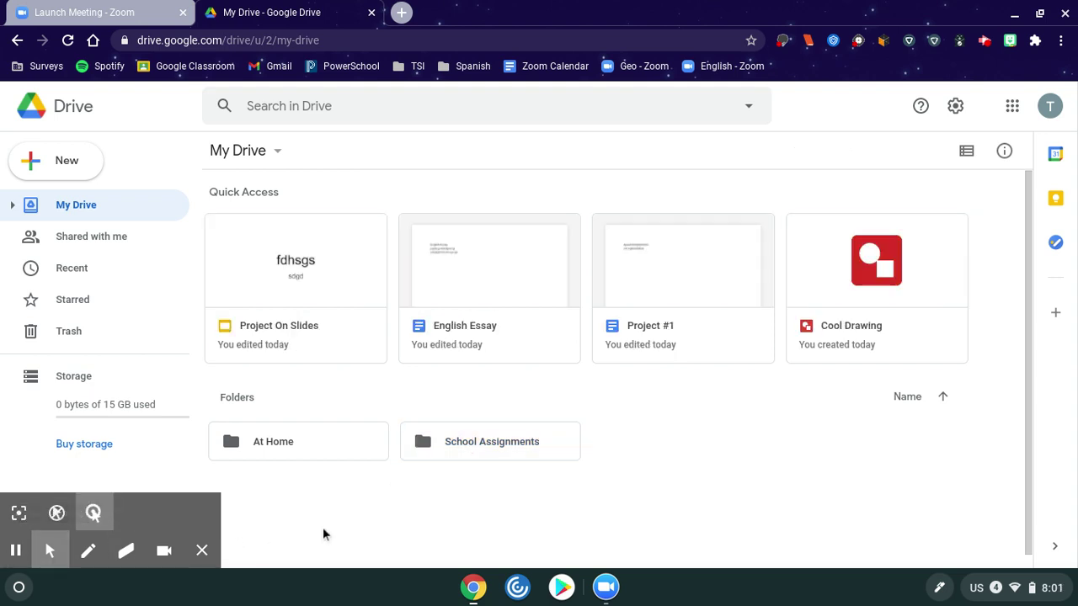
{"action": "double_click", "coordinate": [493, 451]}
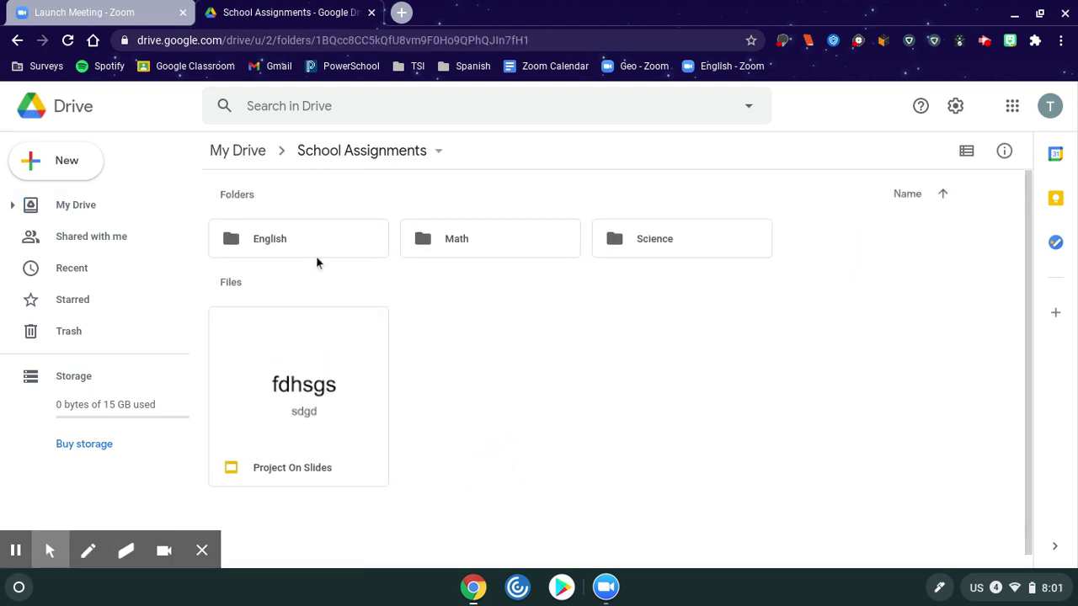
{"action": "double_click", "coordinate": [317, 257]}
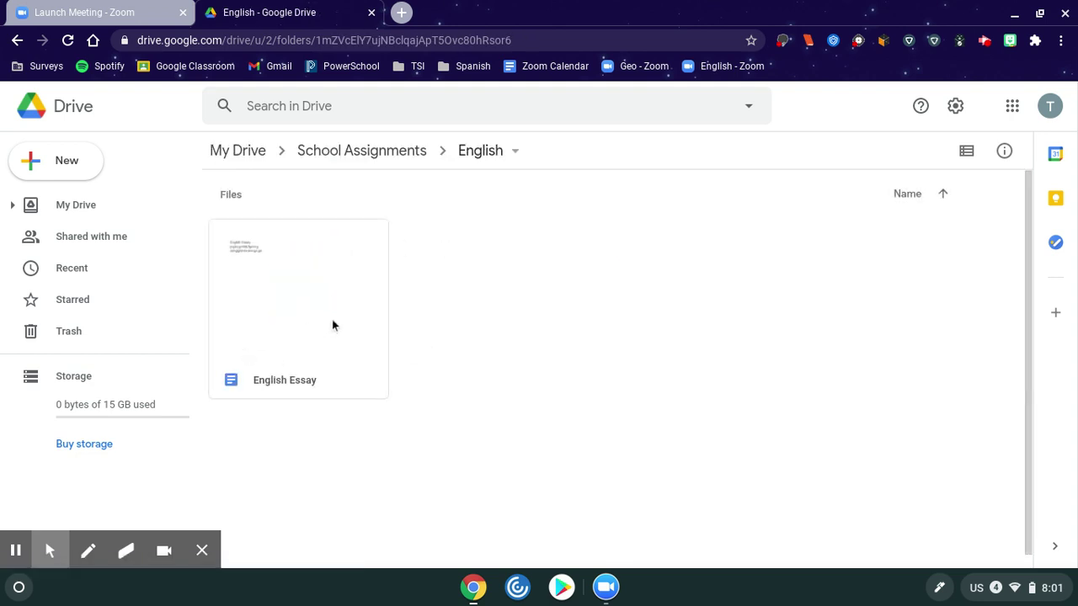
{"action": "left_click", "coordinate": [229, 152]}
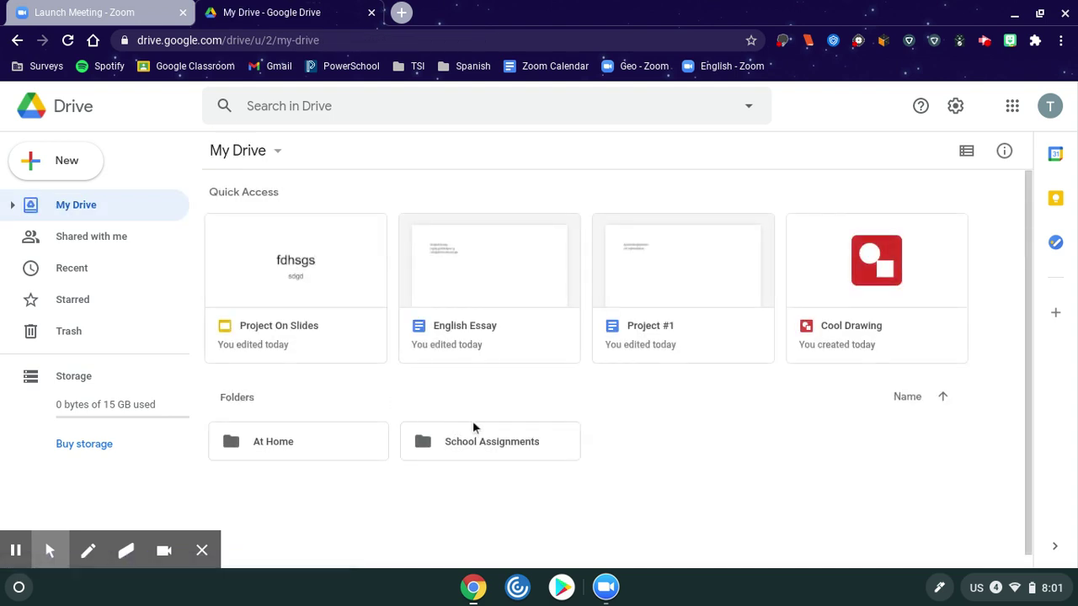
Move the Project On Slides file in School Assignments into the Science subfolder and return to My Drive
{"action": "double_click", "coordinate": [474, 426]}
{"action": "left_click", "coordinate": [308, 404]}
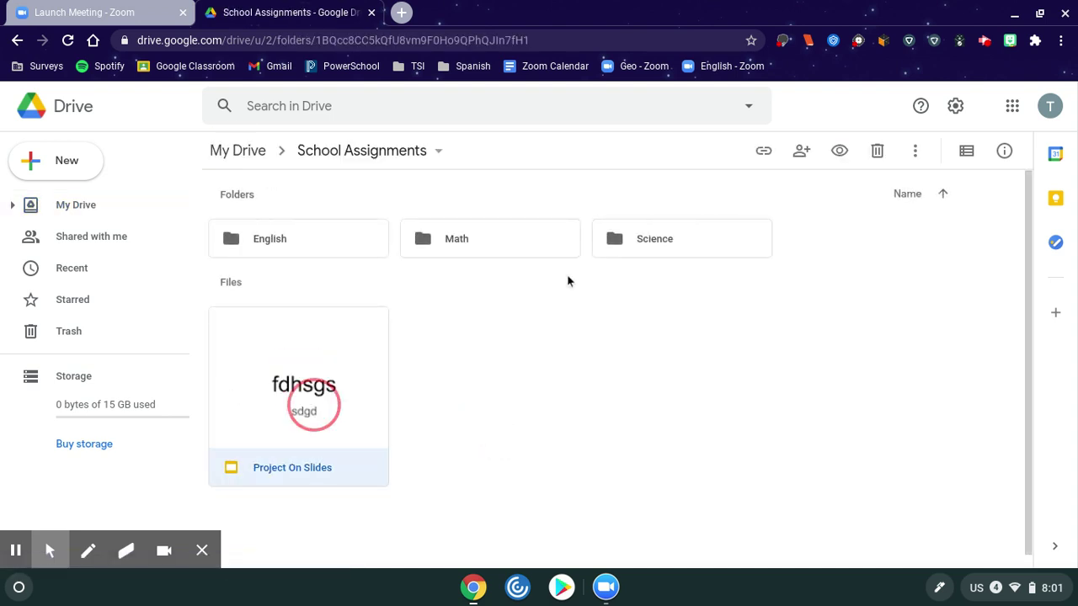
{"action": "left_click_drag", "start_coordinate": [308, 404], "coordinate": [718, 248]}
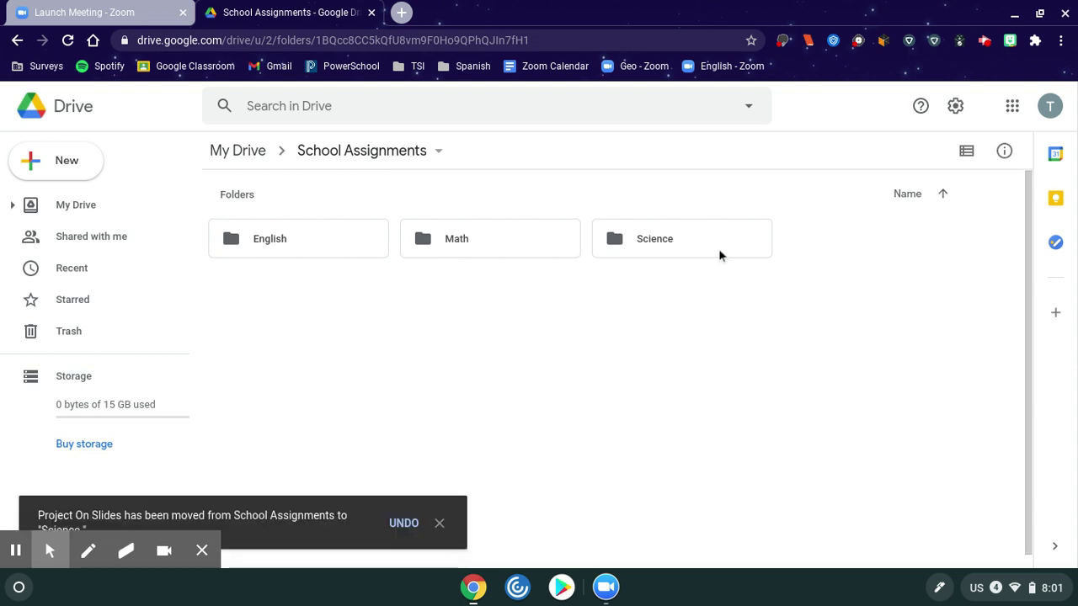
{"action": "left_click", "coordinate": [238, 150]}
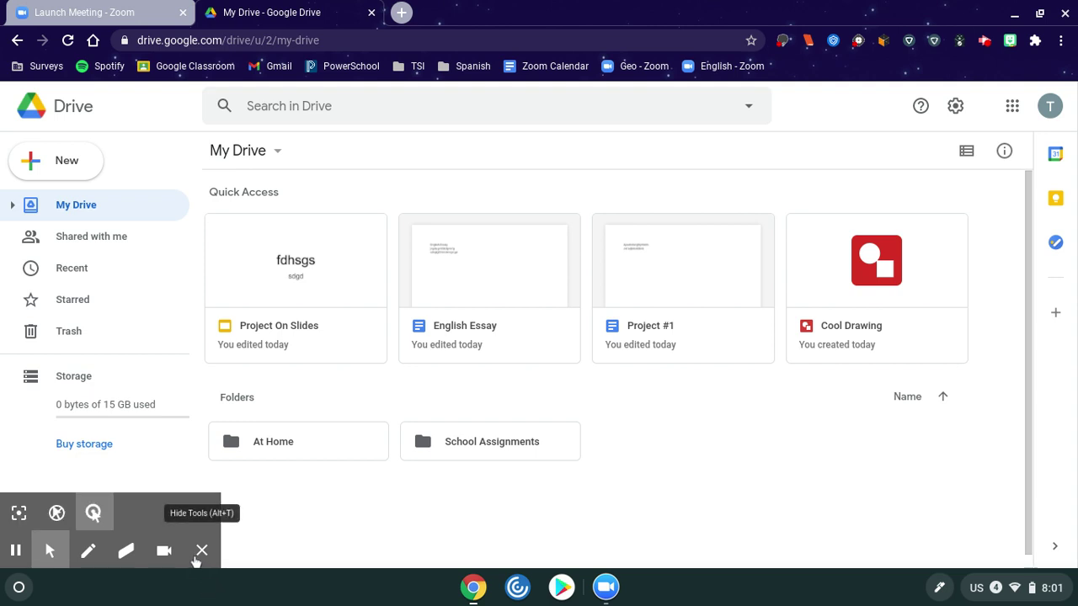
{"action": "left_click", "coordinate": [983, 42]}
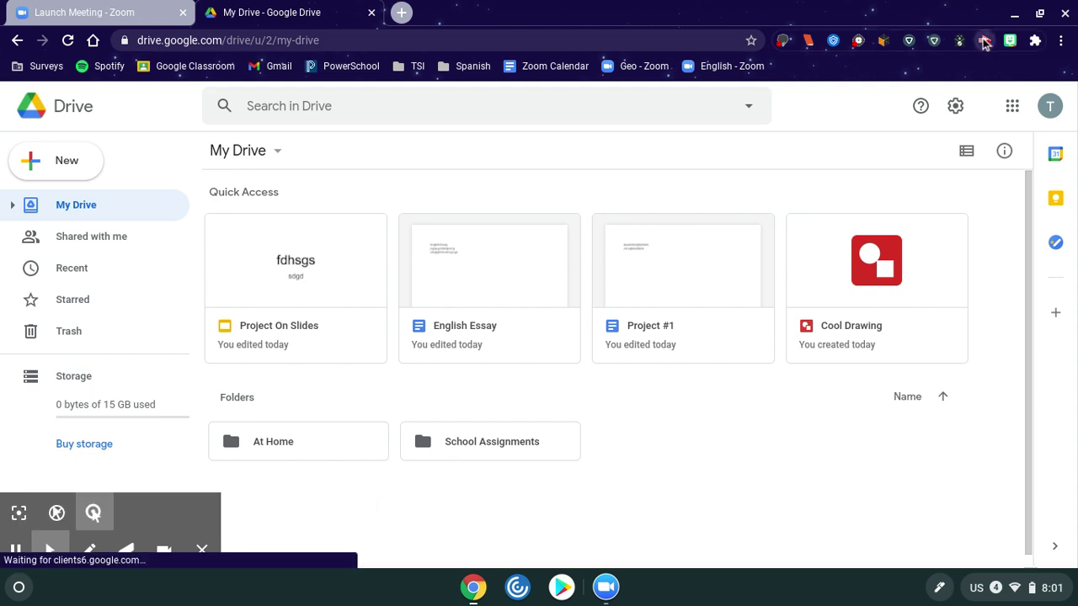